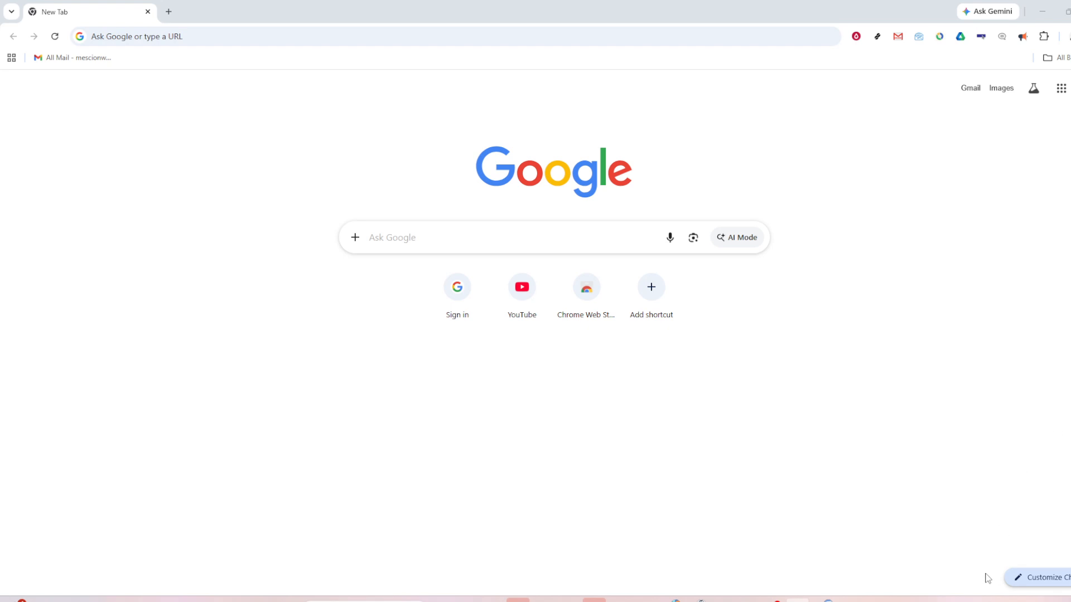
Switch to the Excel workbook and extend the date in A1 down to A10 as a daily series.
click(518, 600)
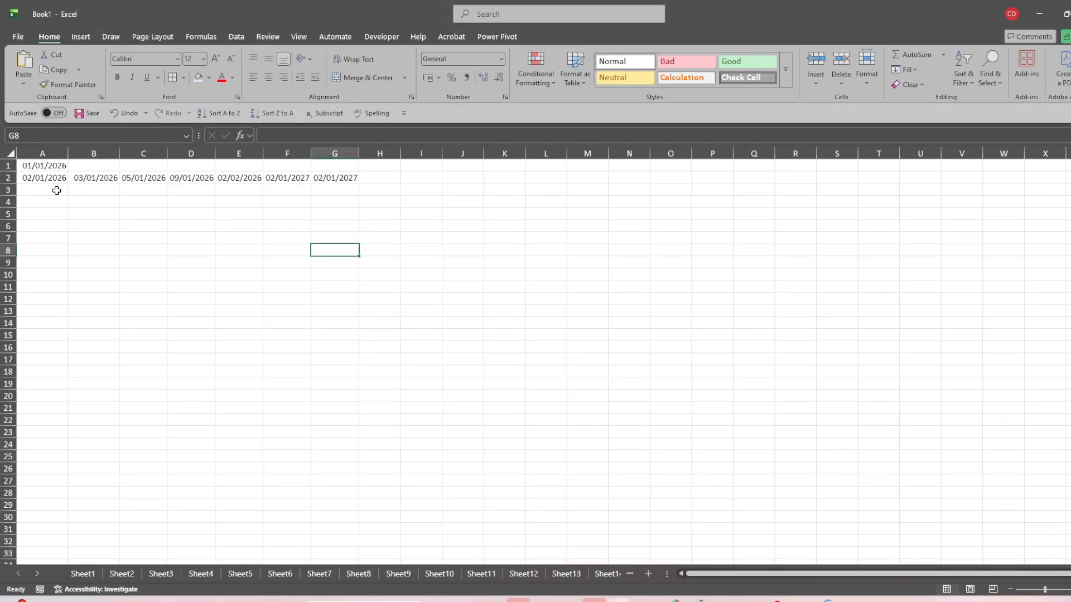
click(50, 167)
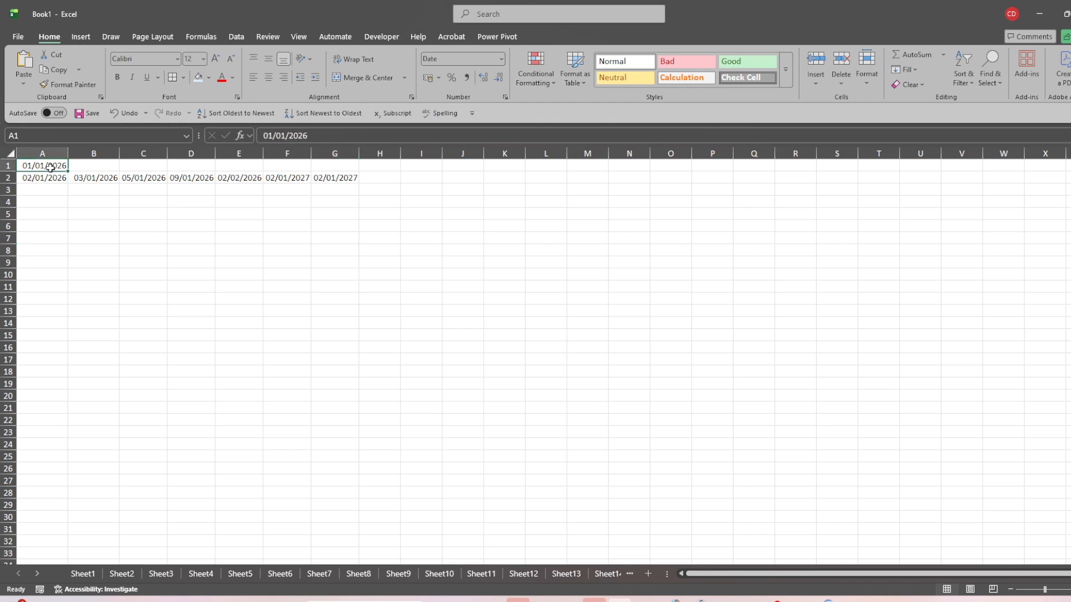
click(66, 224)
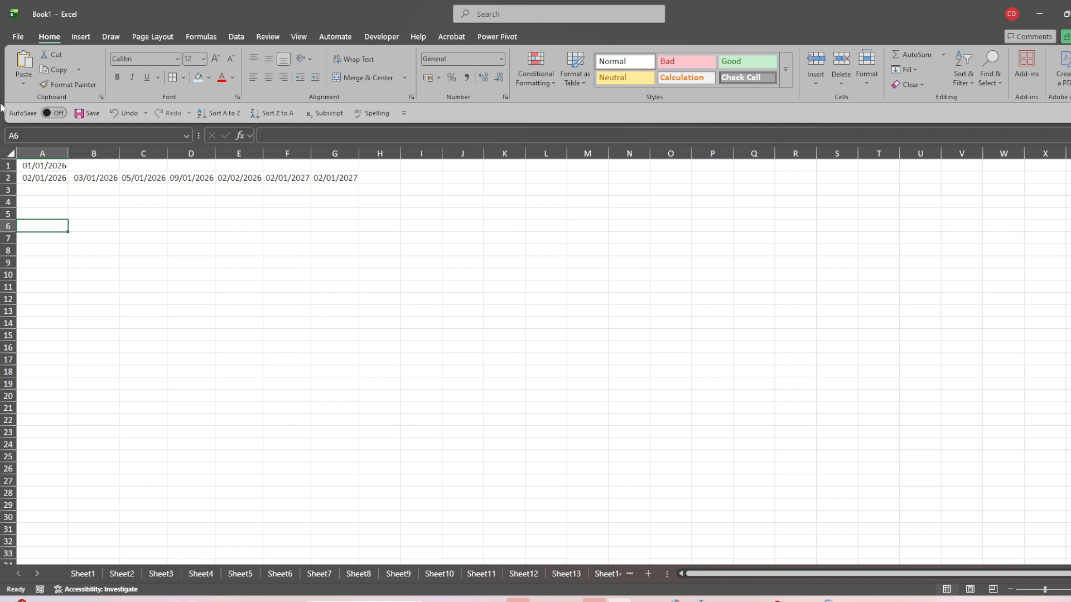
click(53, 166)
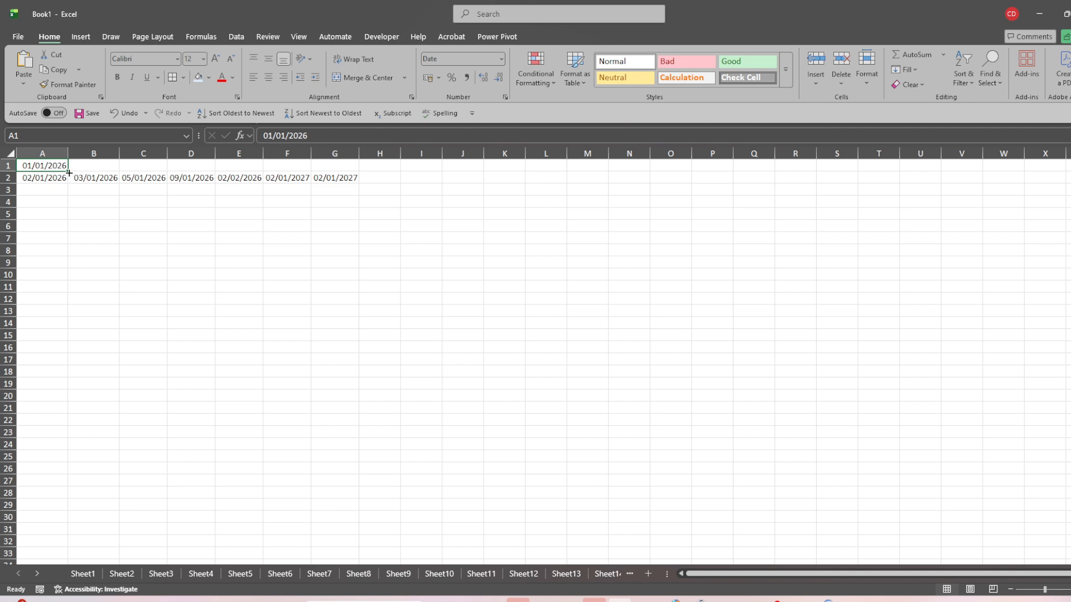
drag(69, 170, 68, 276)
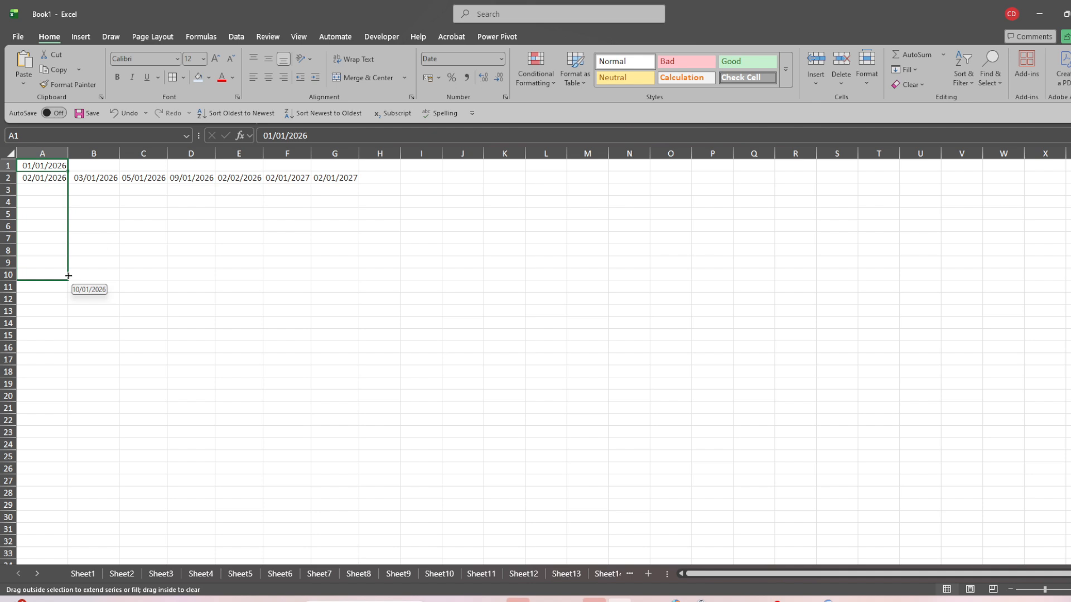
drag(68, 276, 69, 275)
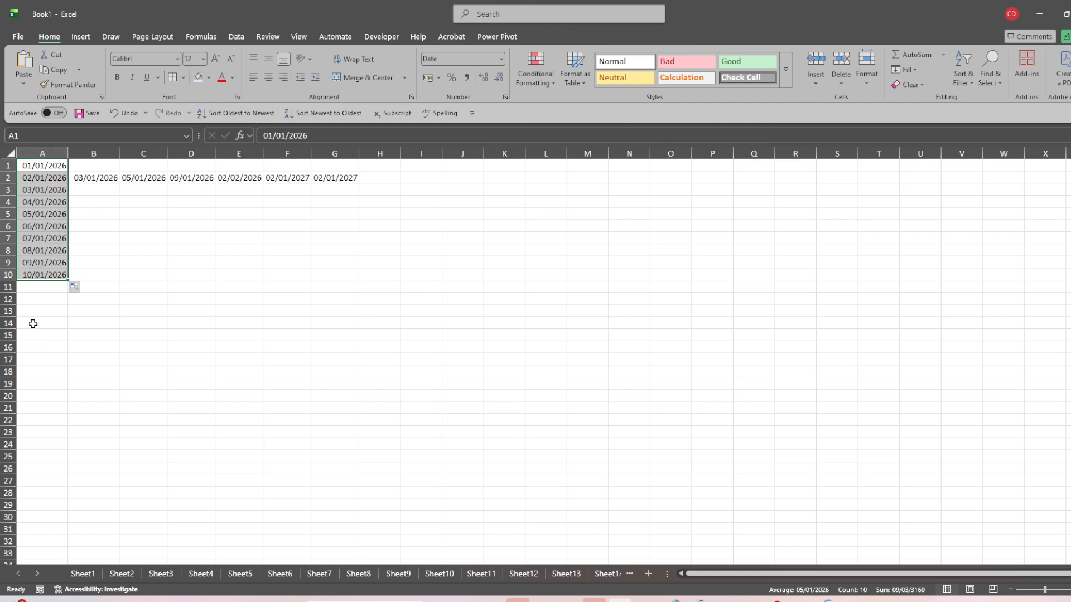
Inspect the next-day formula in B2 and fill it down through B10.
click(52, 173)
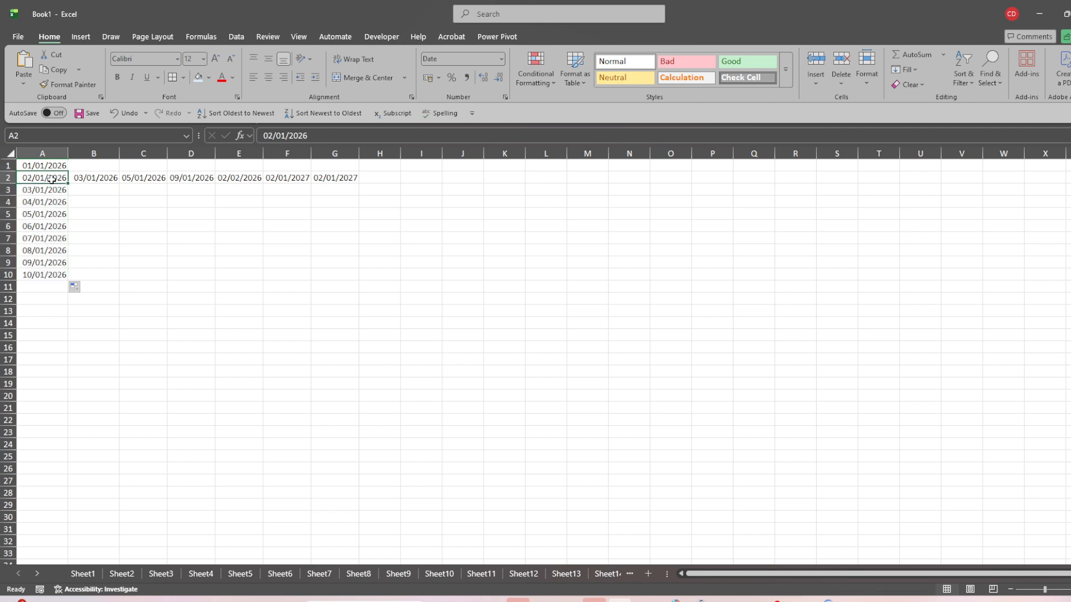
click(88, 180)
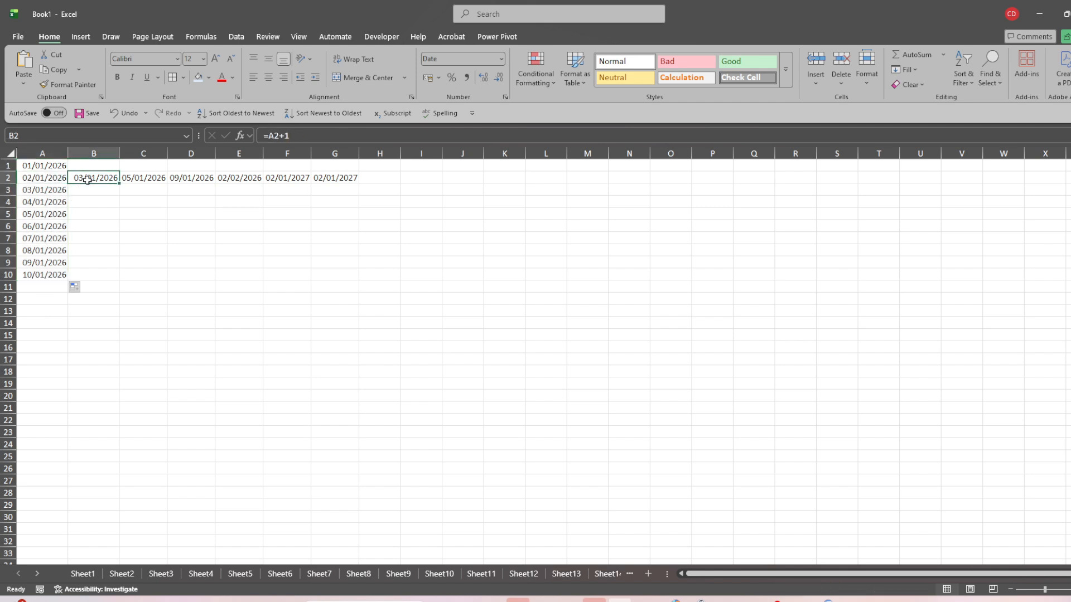
click(295, 136)
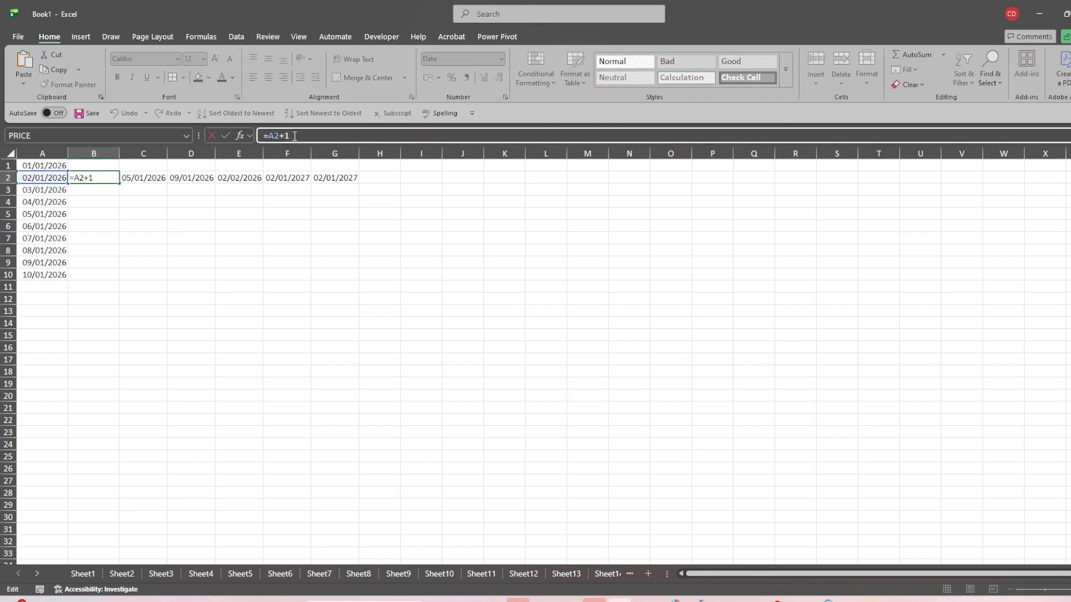
key(Return)
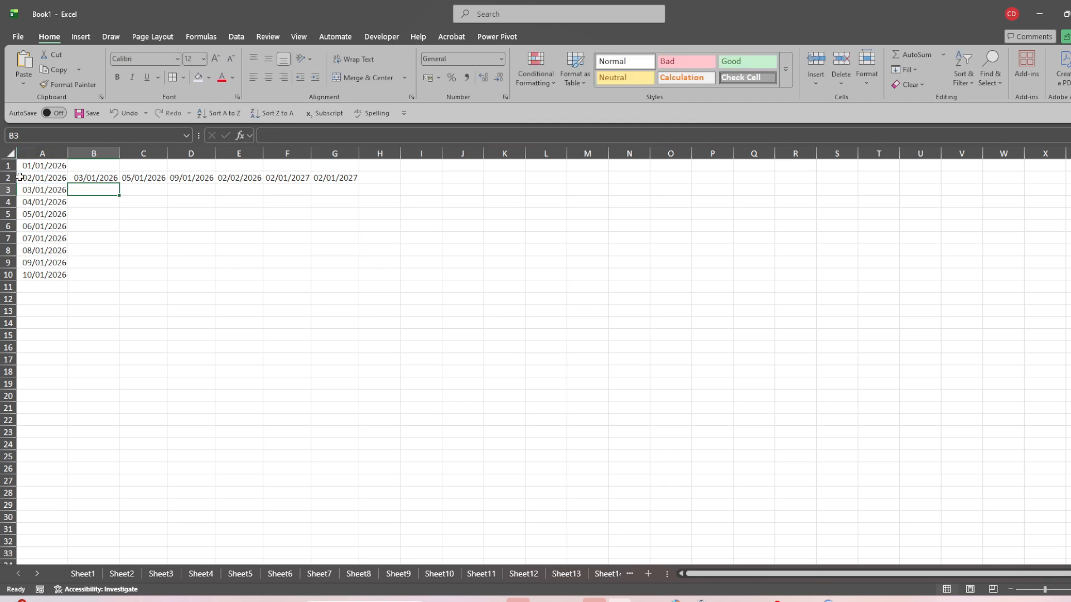
click(90, 178)
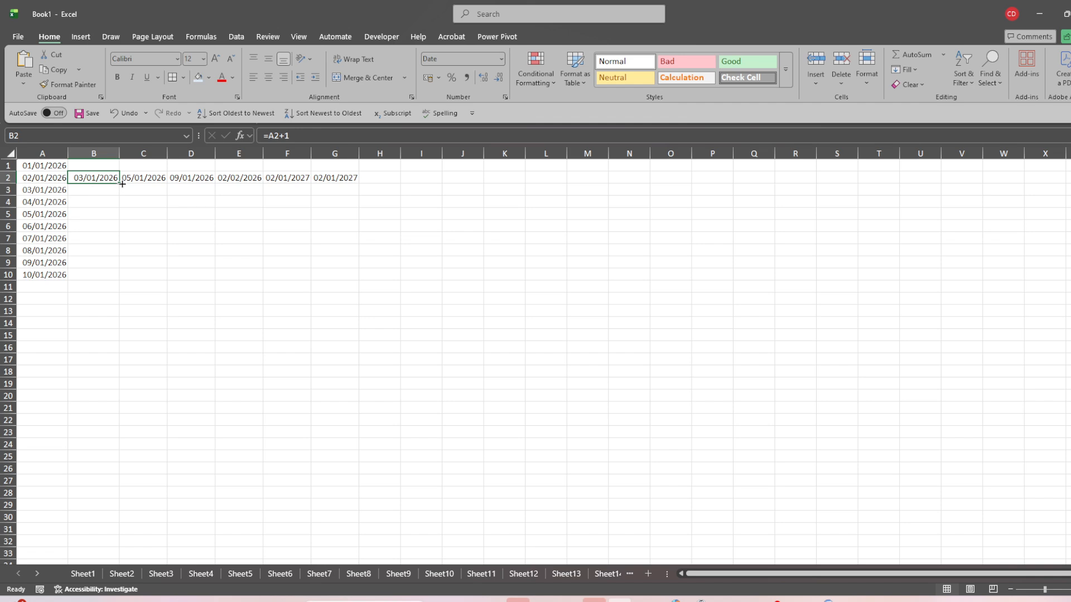
drag(122, 184, 119, 281)
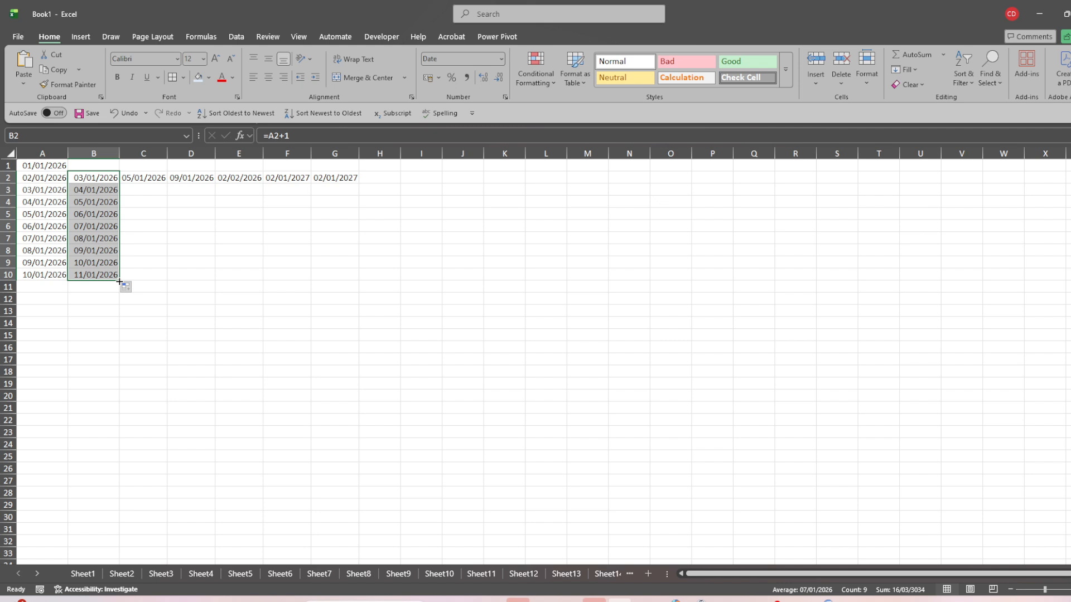
Inspect the WORKDAY formula in C2 and fill it down through C10.
click(137, 176)
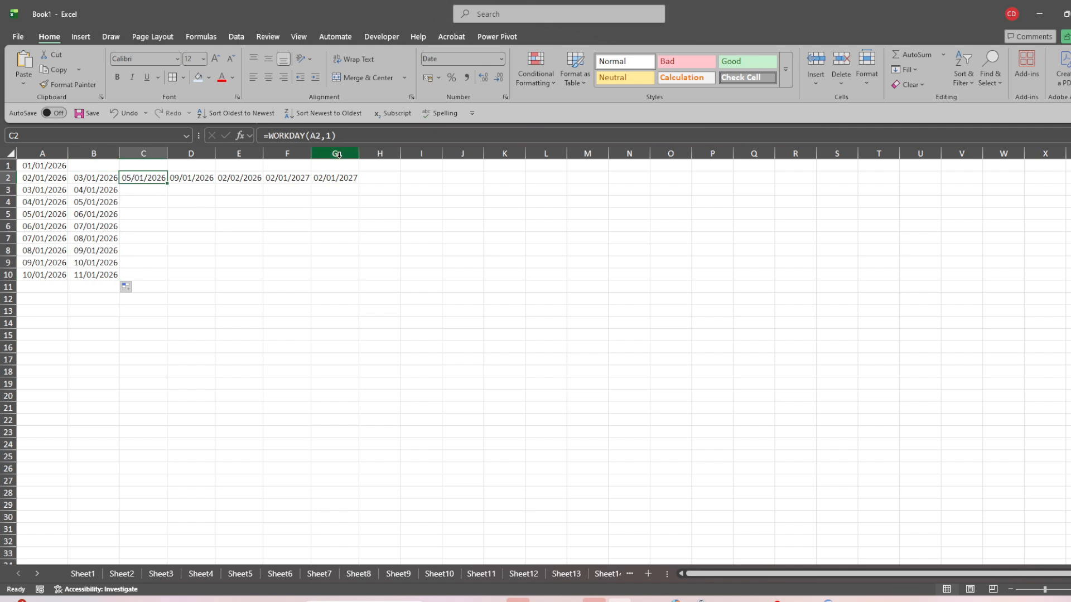
click(351, 136)
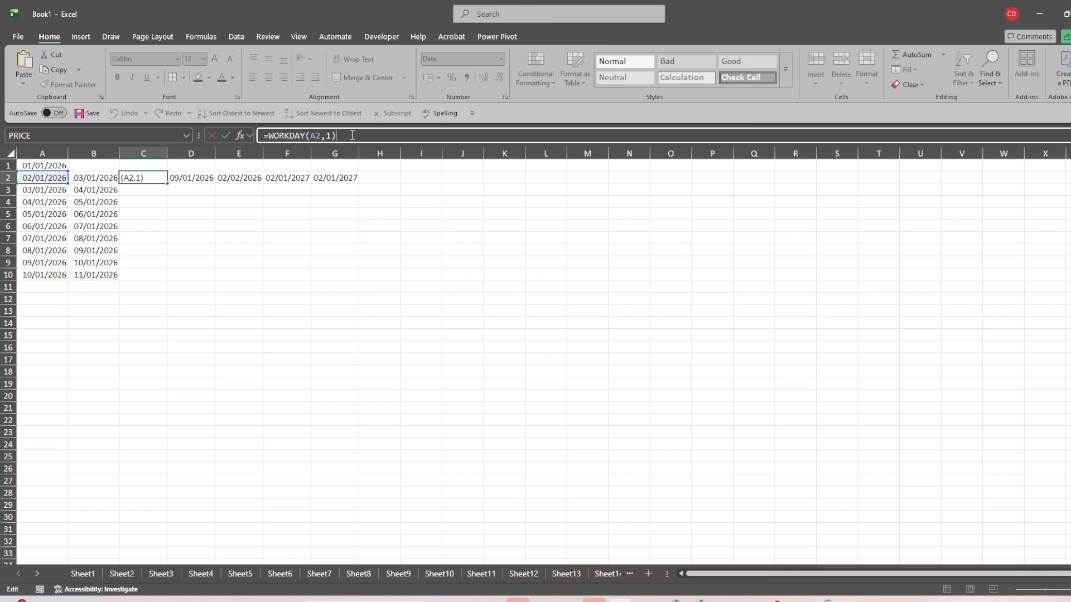
key(Return)
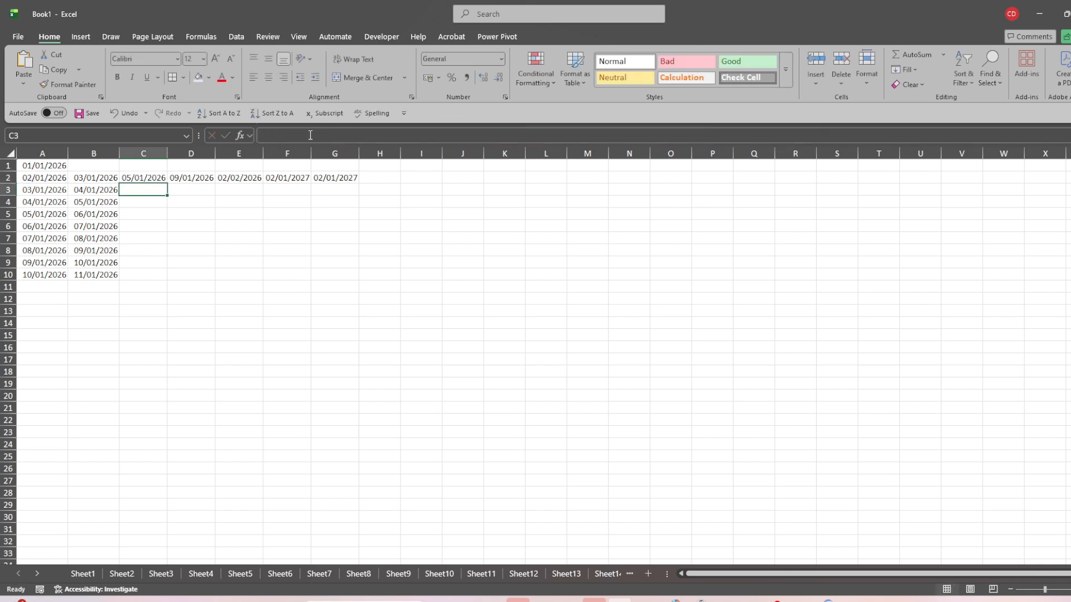
click(148, 177)
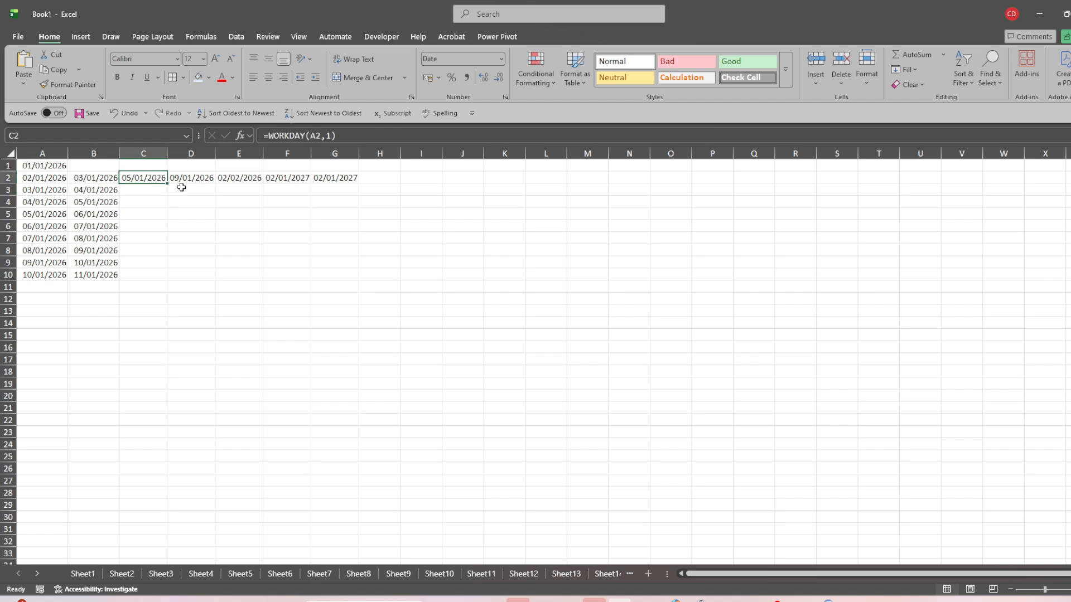
drag(167, 190, 159, 281)
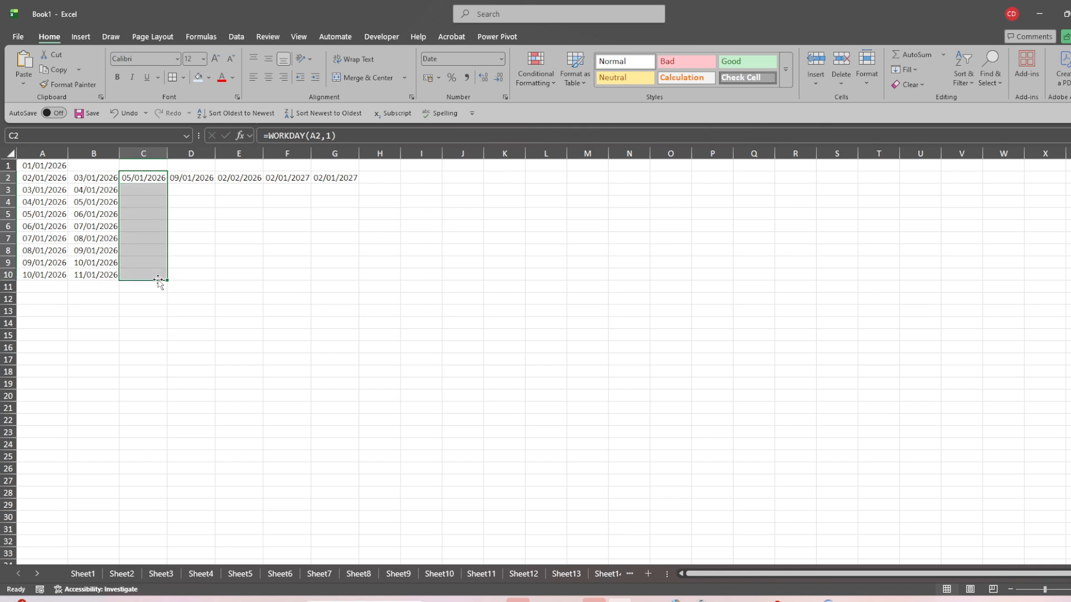
Inspect the formula in D2 that adds seven days and fill it down through D10.
click(200, 180)
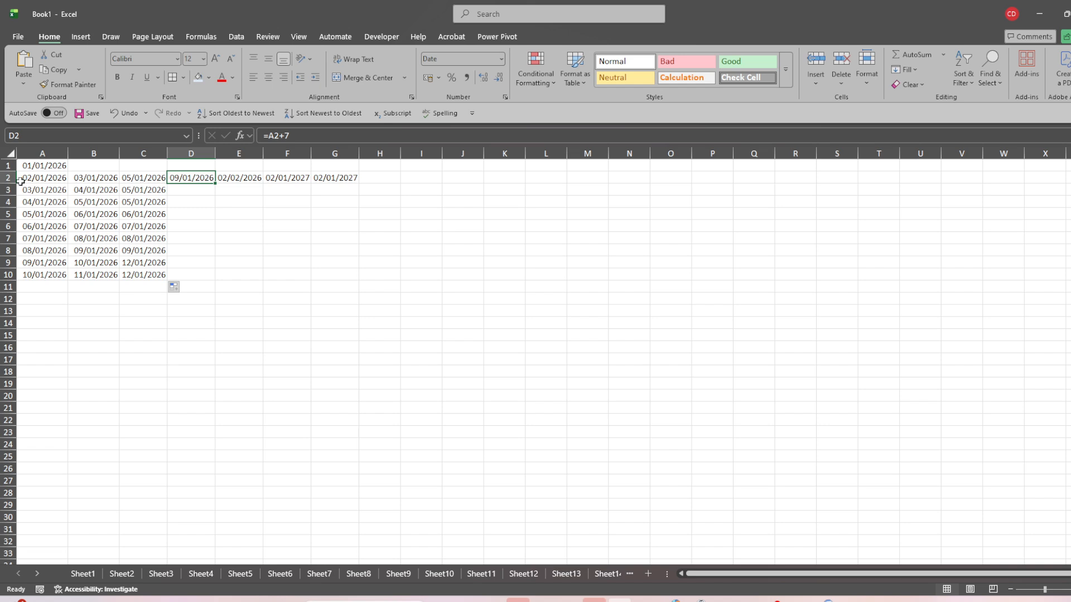
click(325, 134)
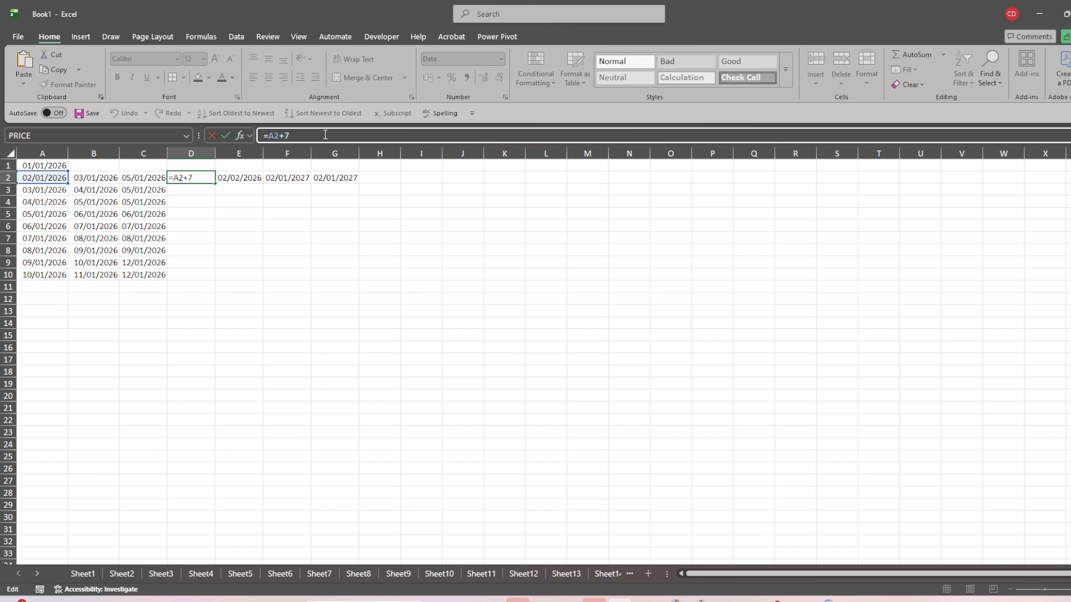
key(Return)
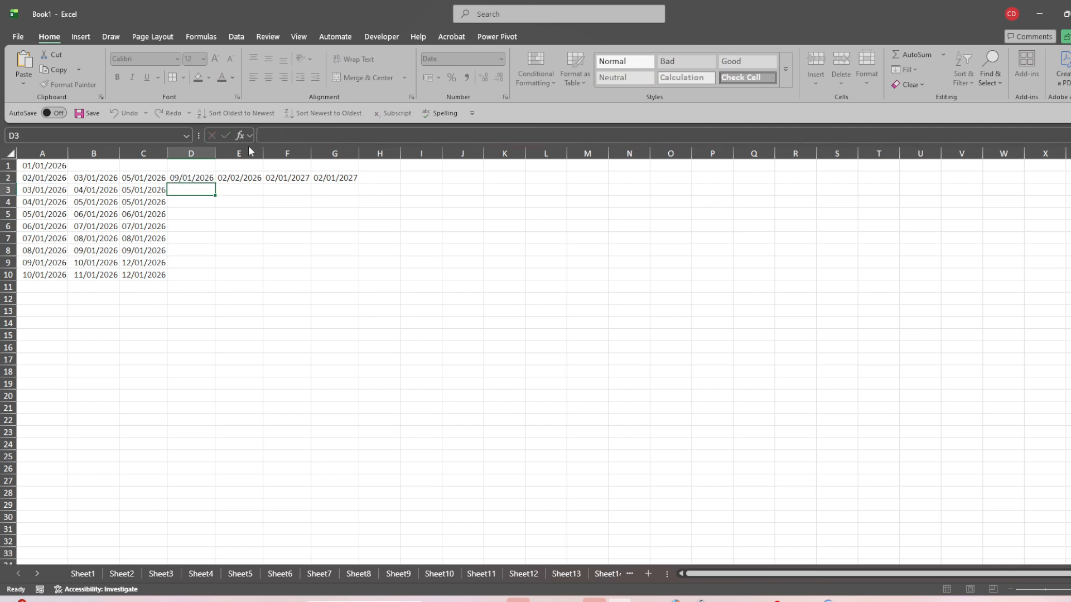
click(186, 177)
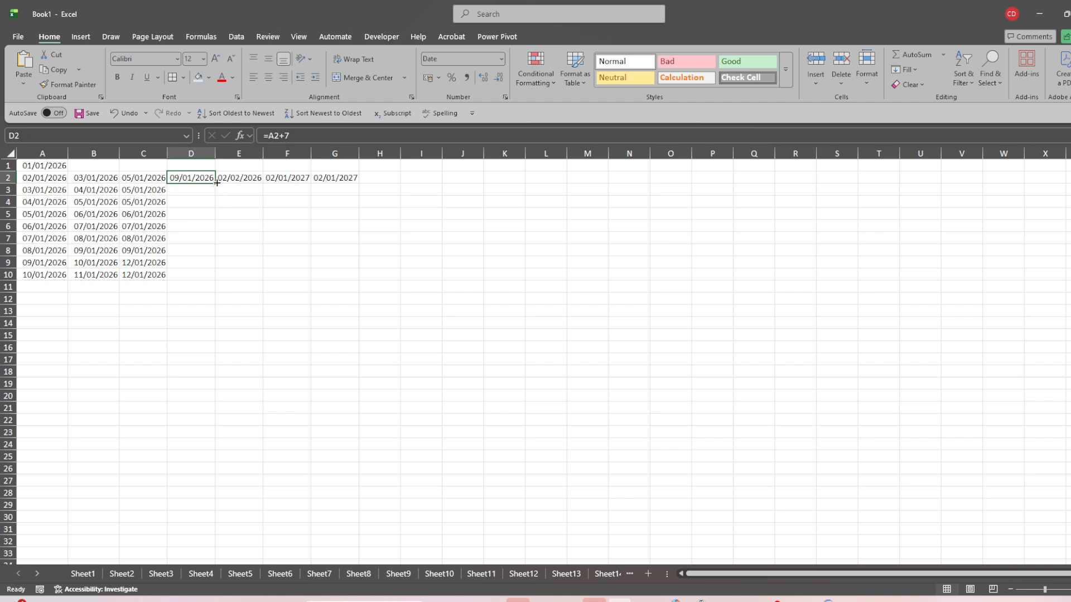
drag(217, 183, 210, 280)
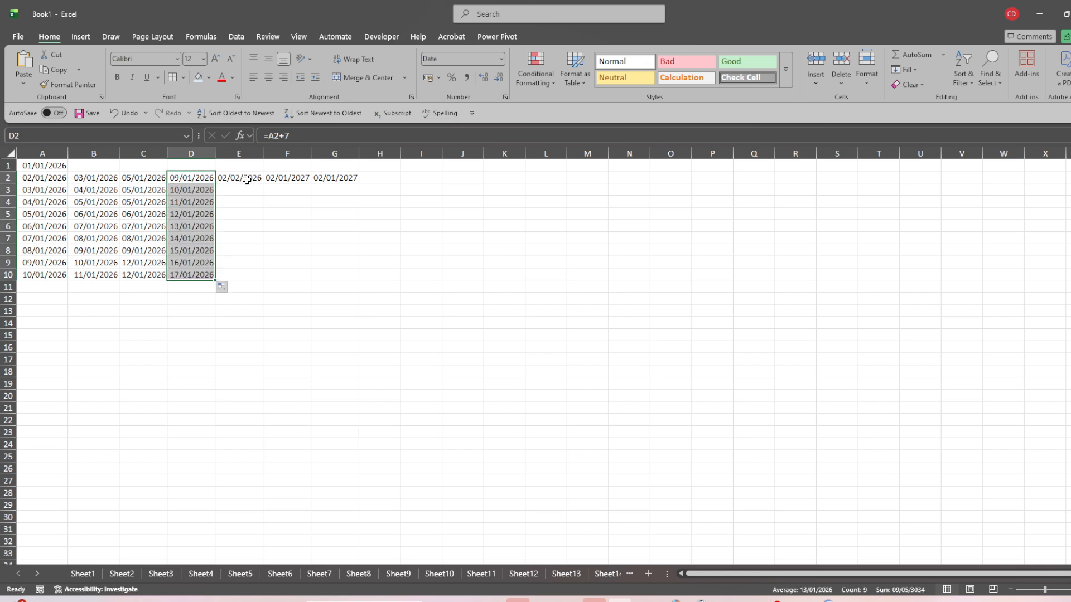
Inspect the one-month EDATE formula in E2 and fill it down through E10.
click(247, 179)
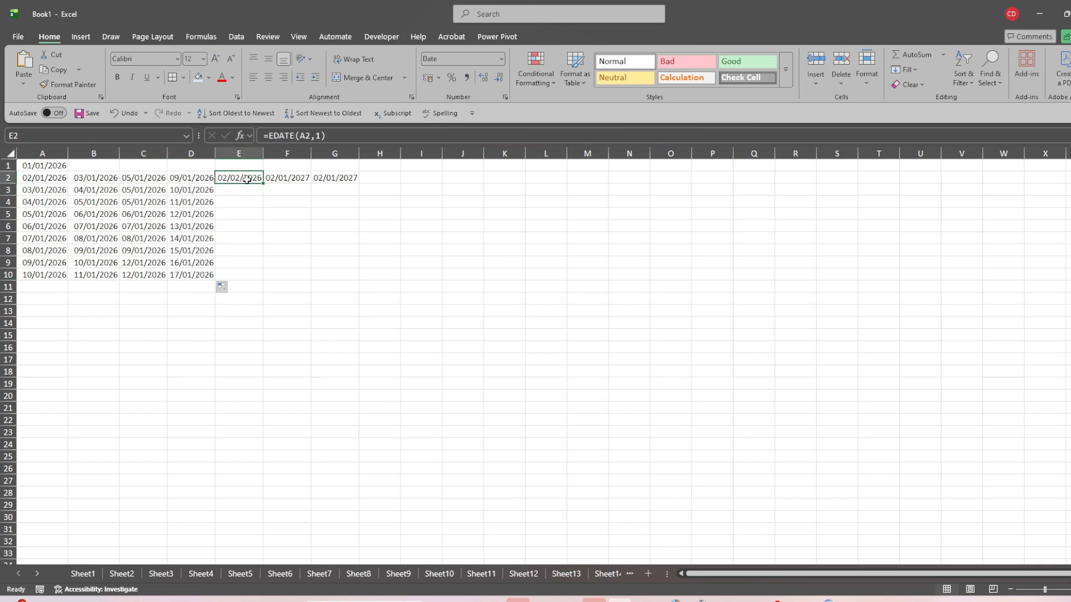
click(360, 135)
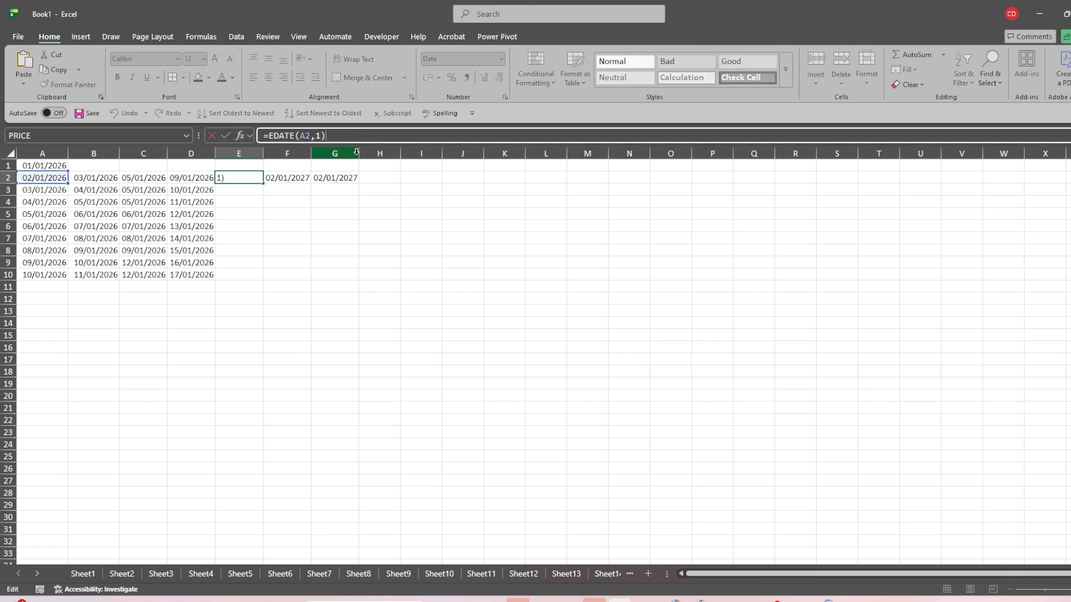
key(Return)
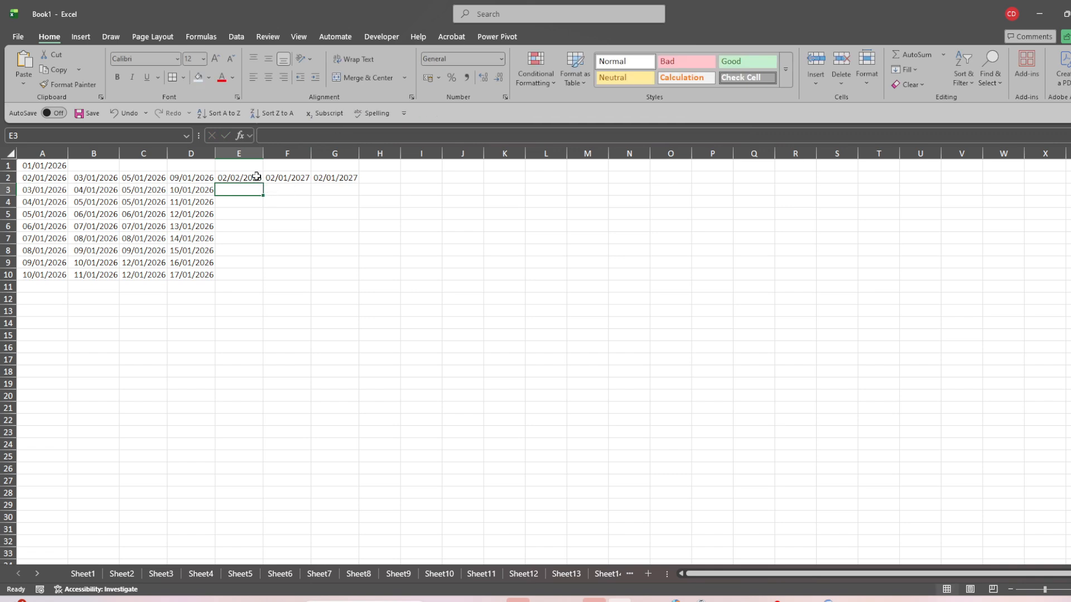
click(256, 177)
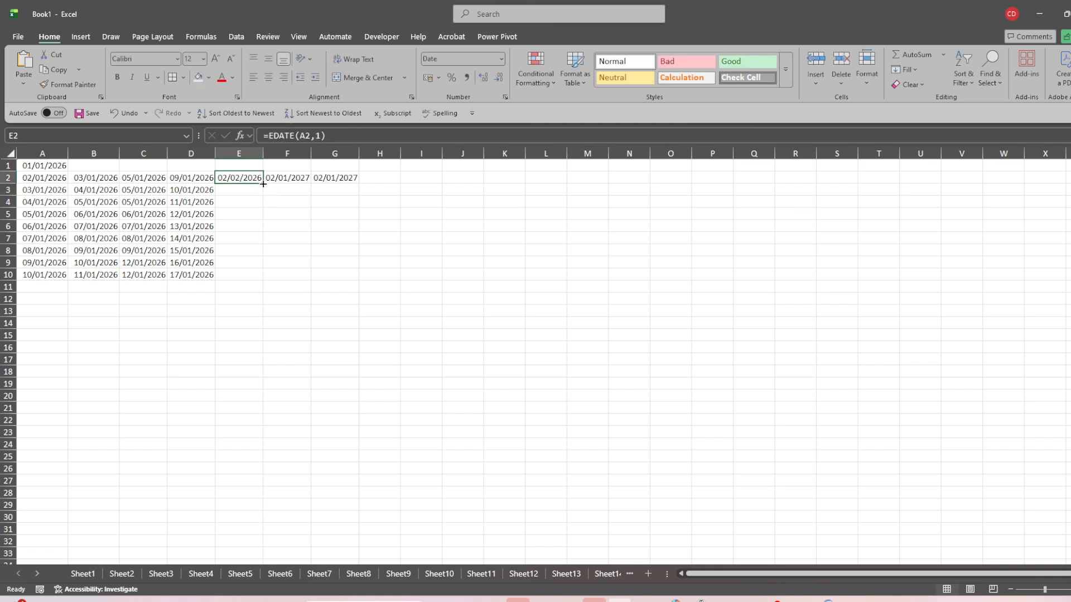
drag(263, 184, 263, 281)
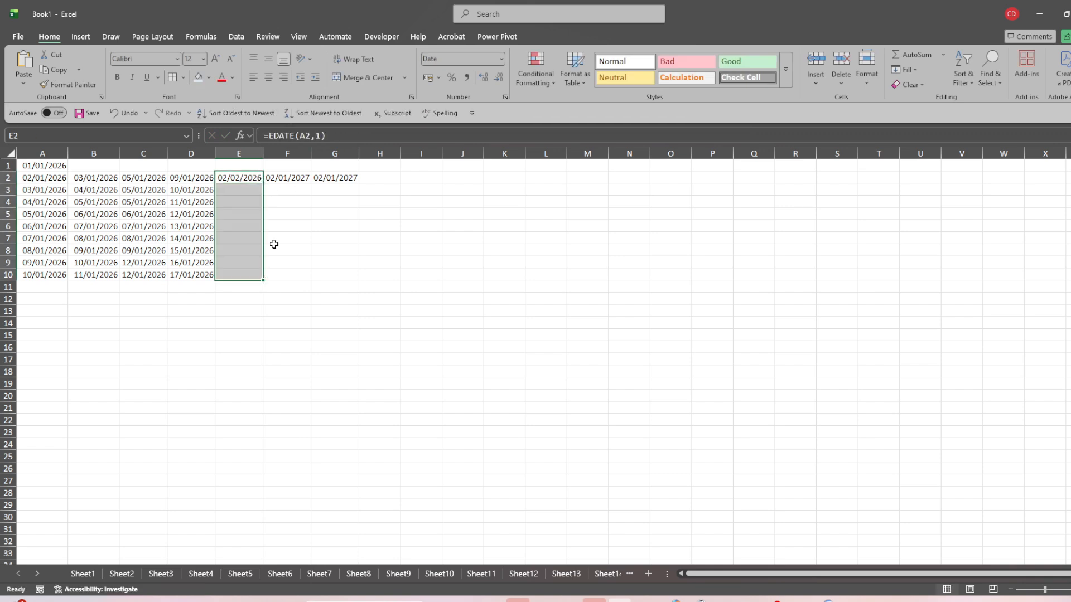
Examine the two alternative formulas for adding one year, EDATE in F2 and DATE in G2.
click(302, 179)
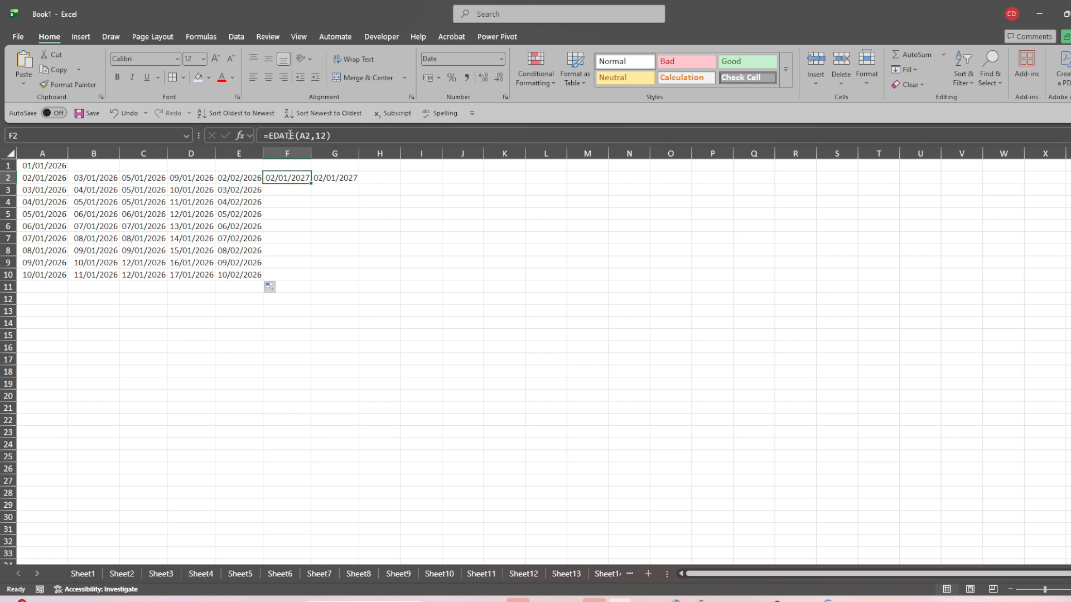
click(324, 180)
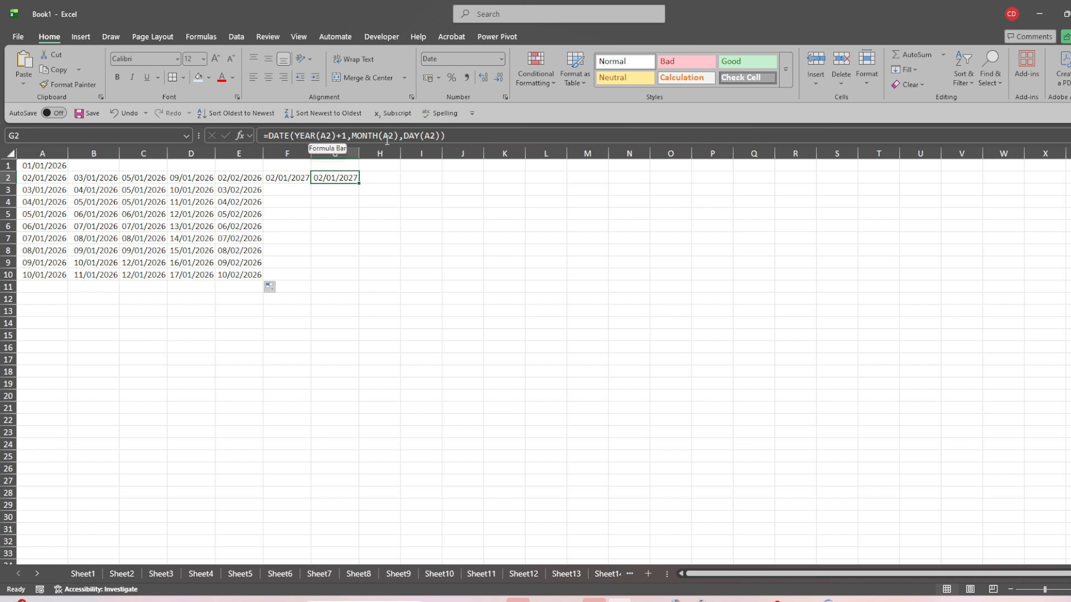
click(461, 136)
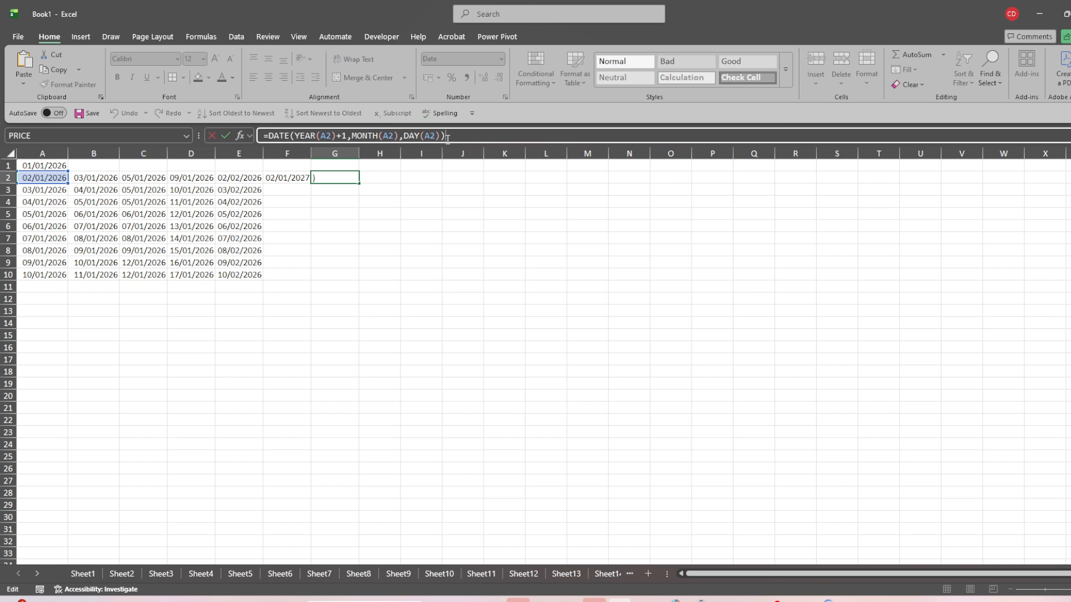
key(Return)
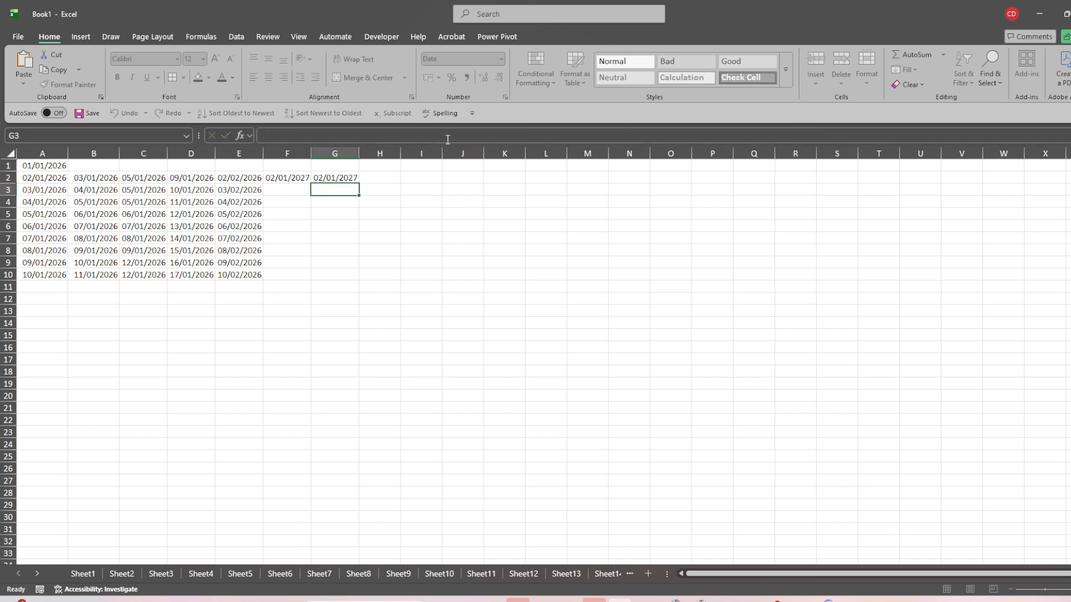